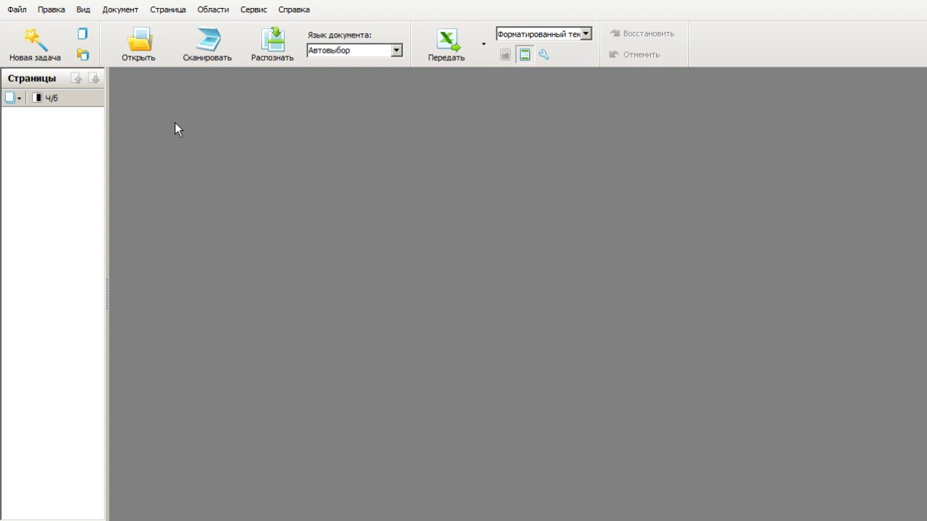
- Add the scanned BBK table page images to the document and display page 1
click(483, 45)
drag(62, 134, 63, 134)
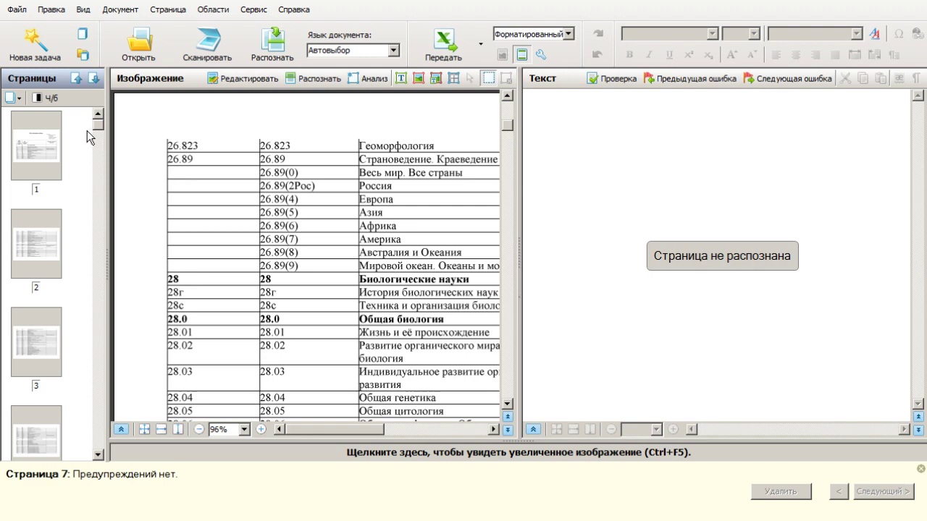
click(39, 144)
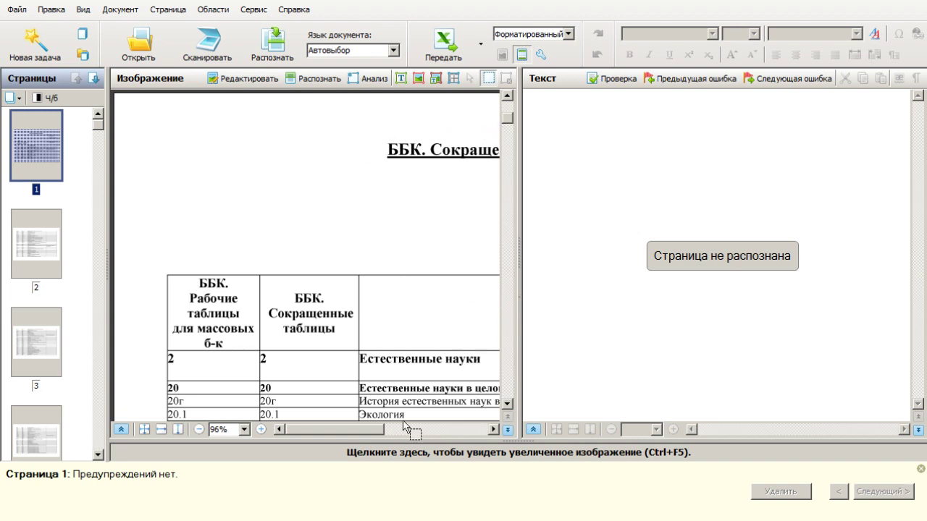
- Outline the table on page 1 as a recognition area
drag(350, 426, 451, 431)
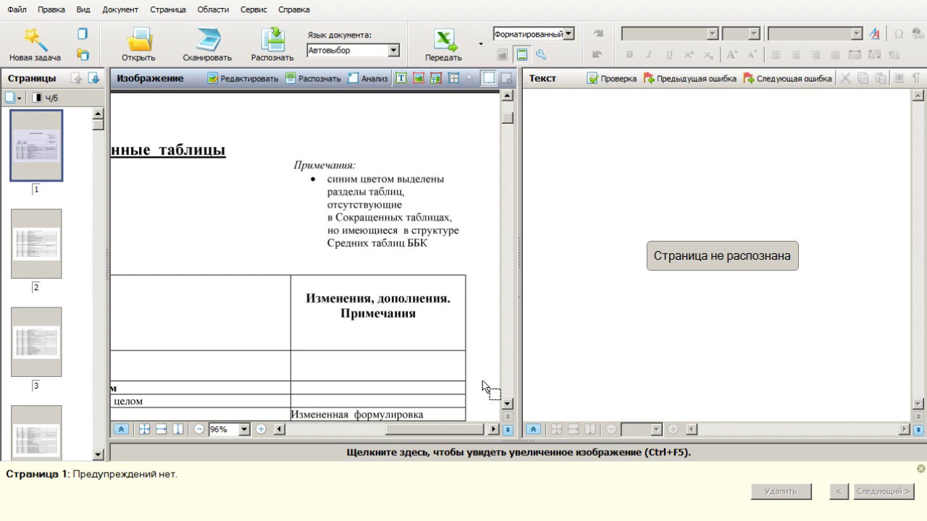
click(351, 430)
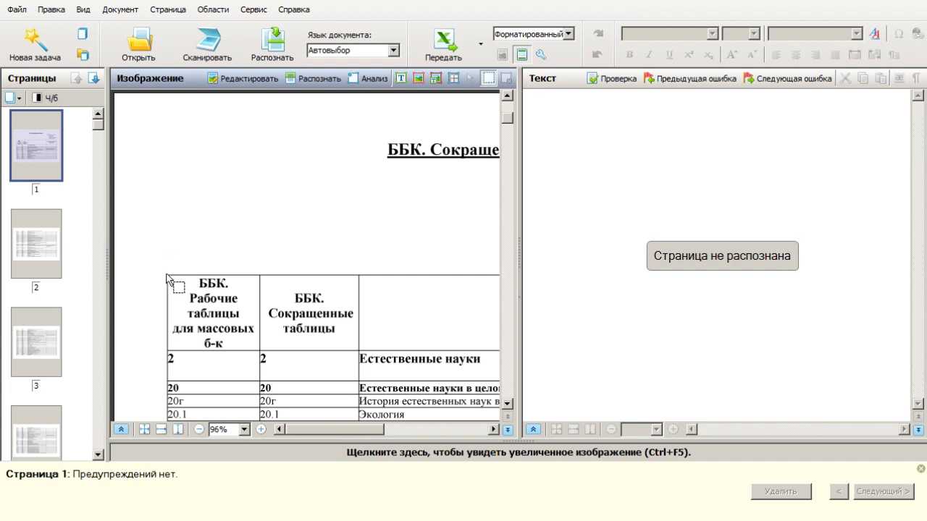
mouse_move(168, 275)
mouse_down()
mouse_move(285, 384)
mouse_move(505, 381)
mouse_move(454, 368)
mouse_up()
- Change the outlined area's type to Таблица
right_click(365, 214)
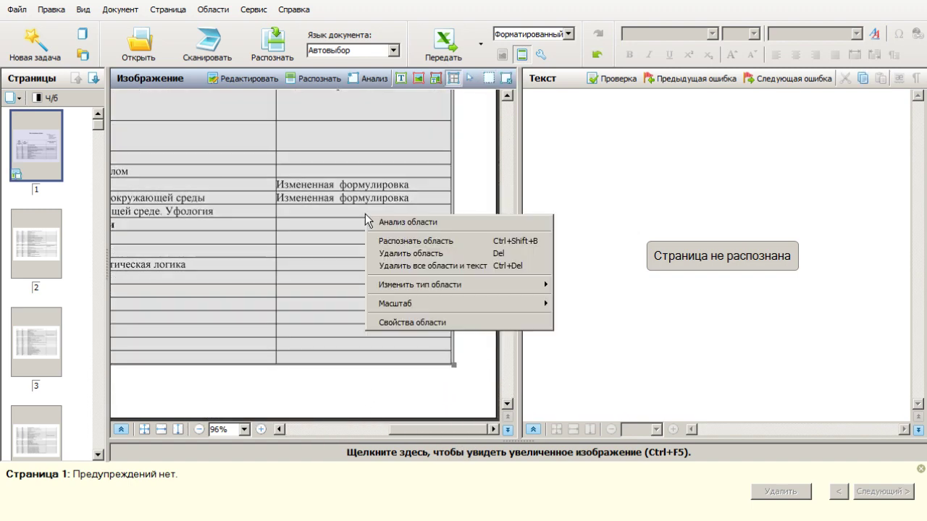
mouse_move(382, 286)
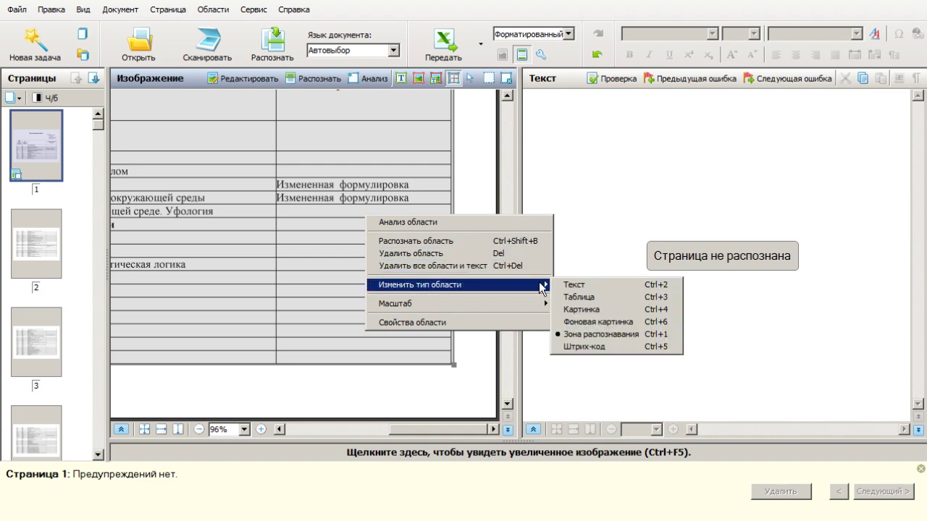
click(568, 295)
- Run Анализ структуры таблицы to detect the table's rows and columns
right_click(298, 191)
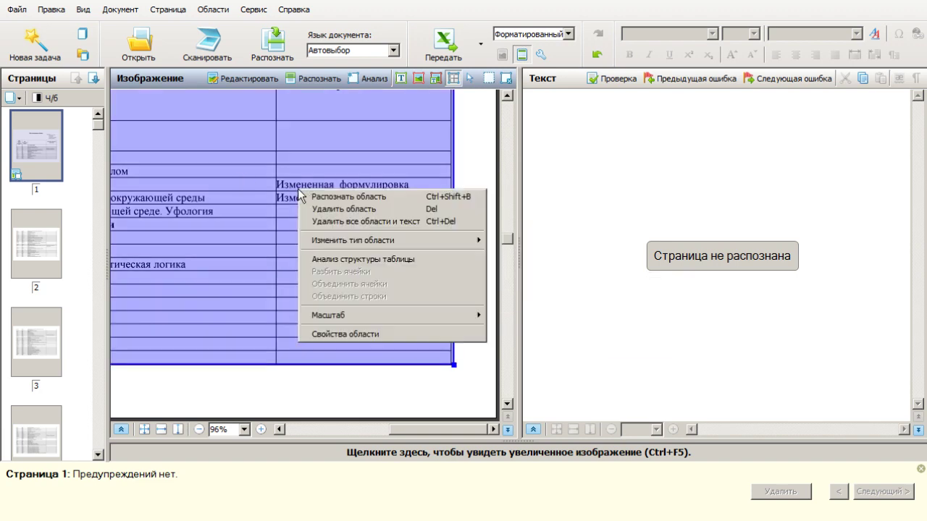
click(345, 260)
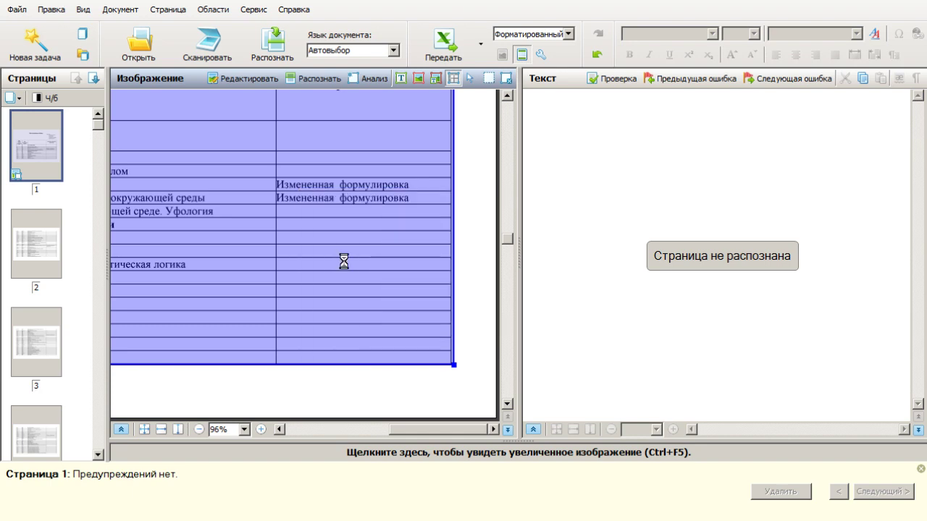
drag(401, 429, 330, 433)
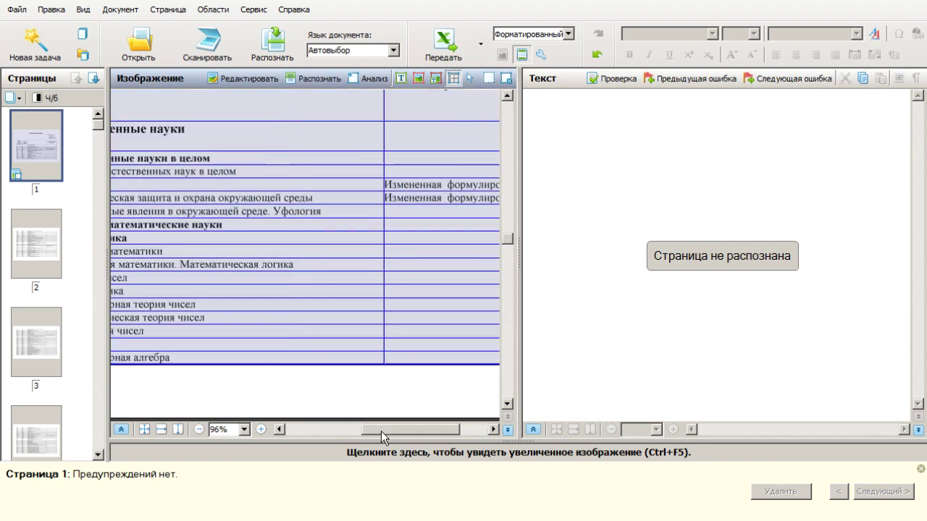
scroll(316, 325, up, 3)
click(225, 261)
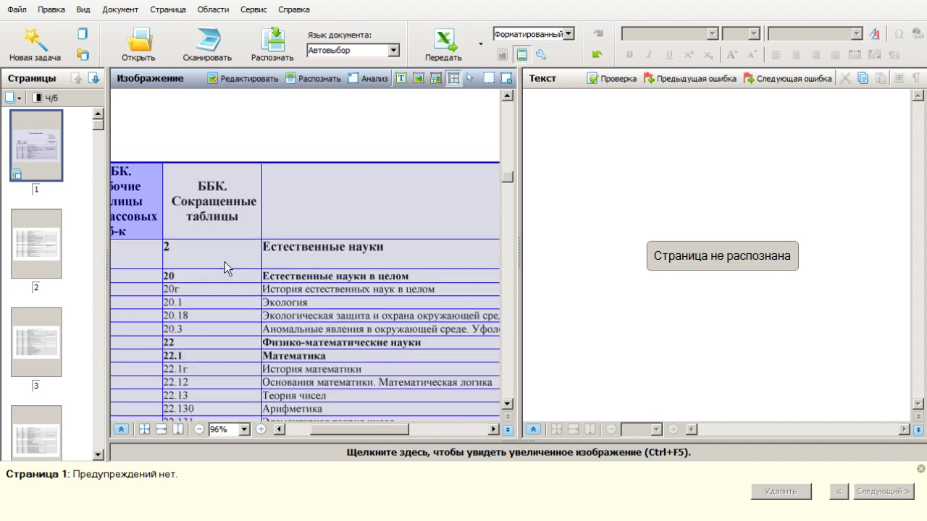
drag(356, 433, 325, 434)
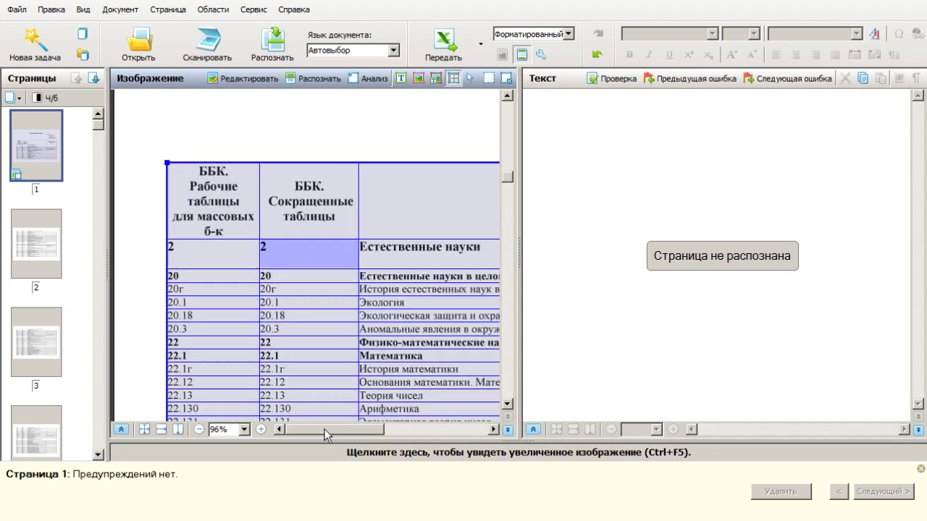
click(221, 250)
click(221, 218)
click(250, 289)
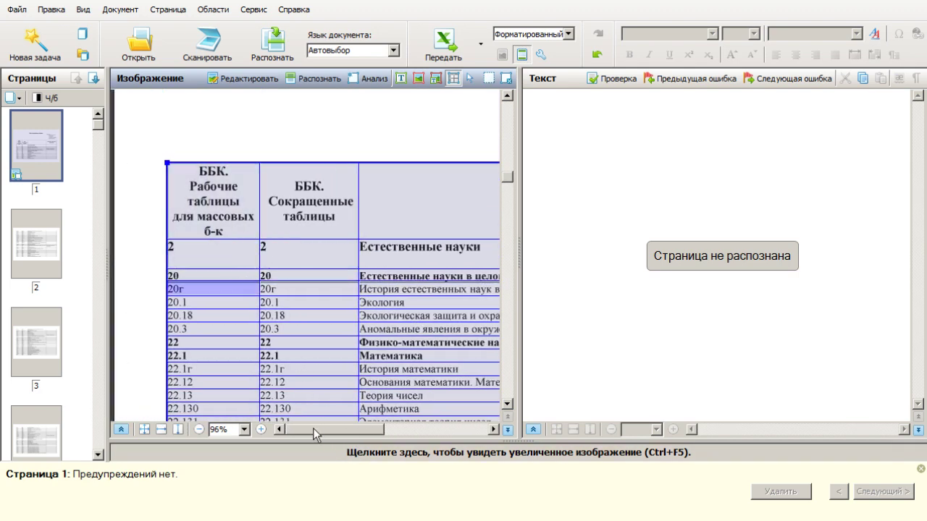
click(302, 288)
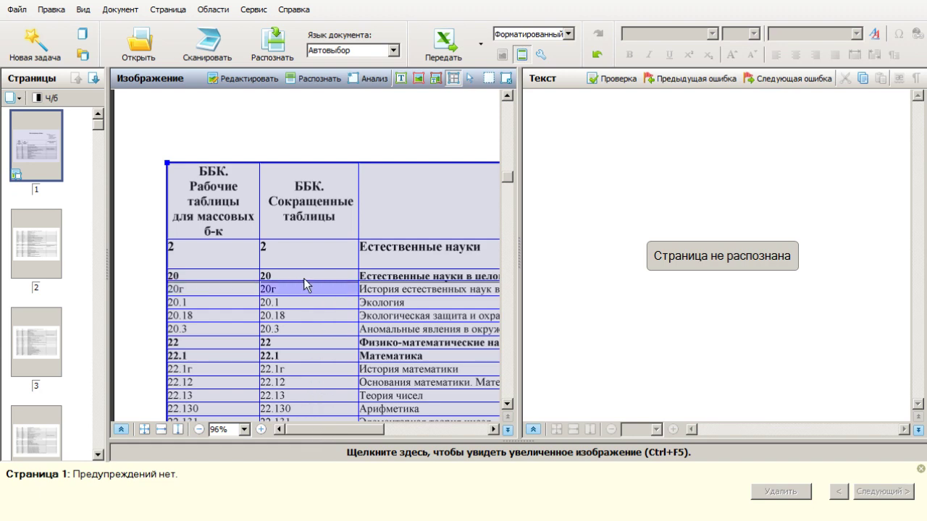
drag(304, 281, 303, 282)
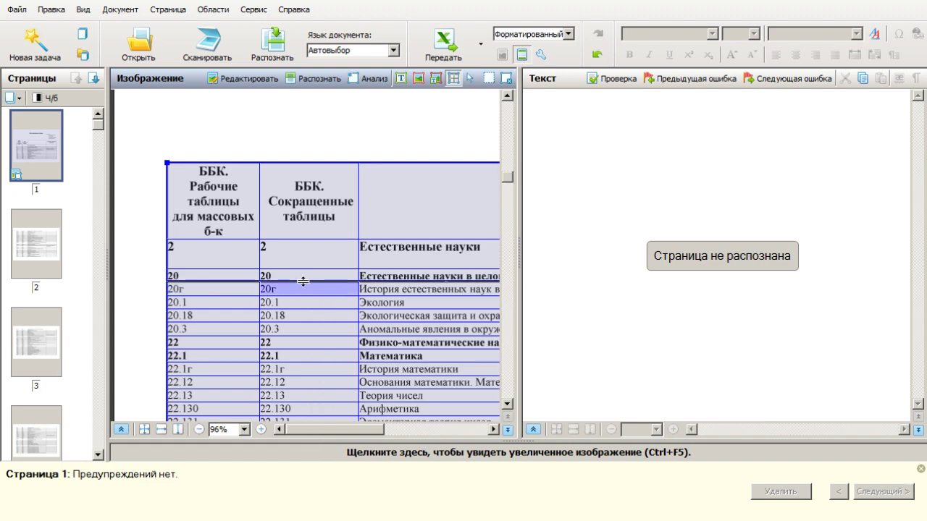
scroll(321, 222, right, 1)
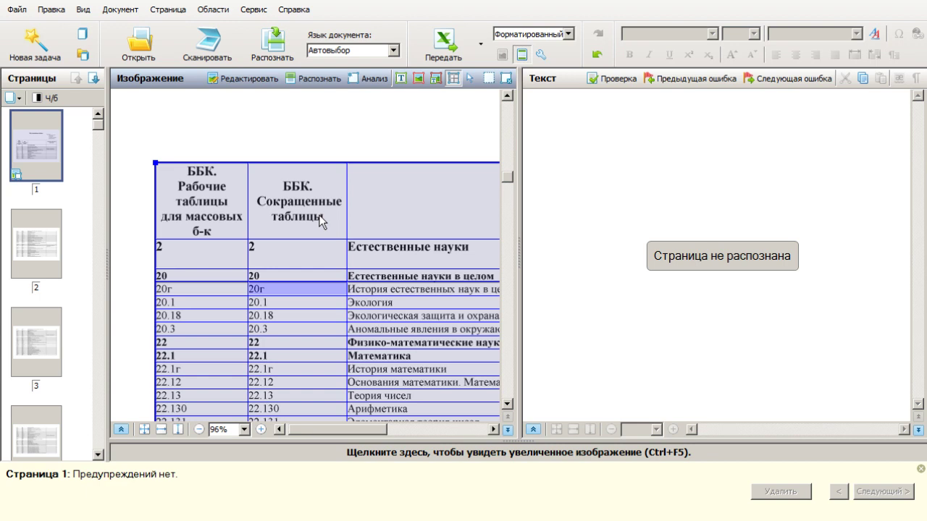
click(322, 221)
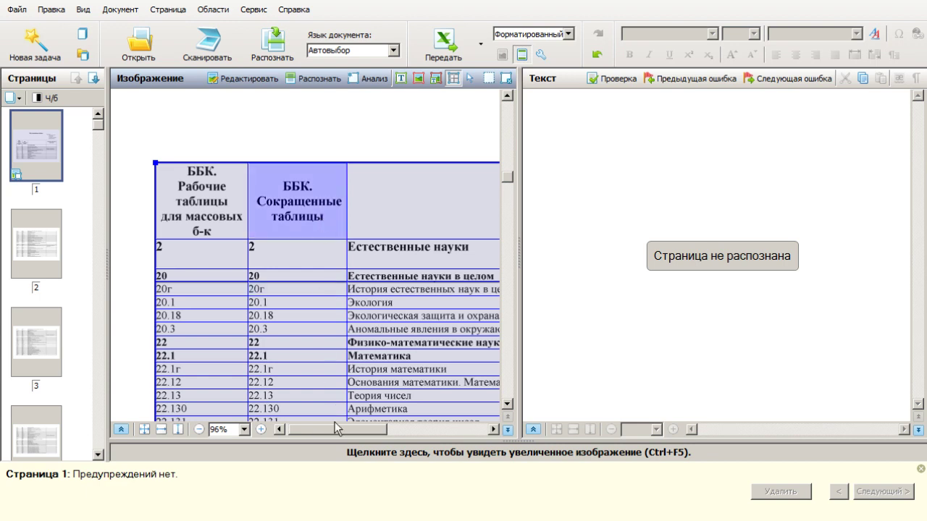
drag(336, 430, 366, 449)
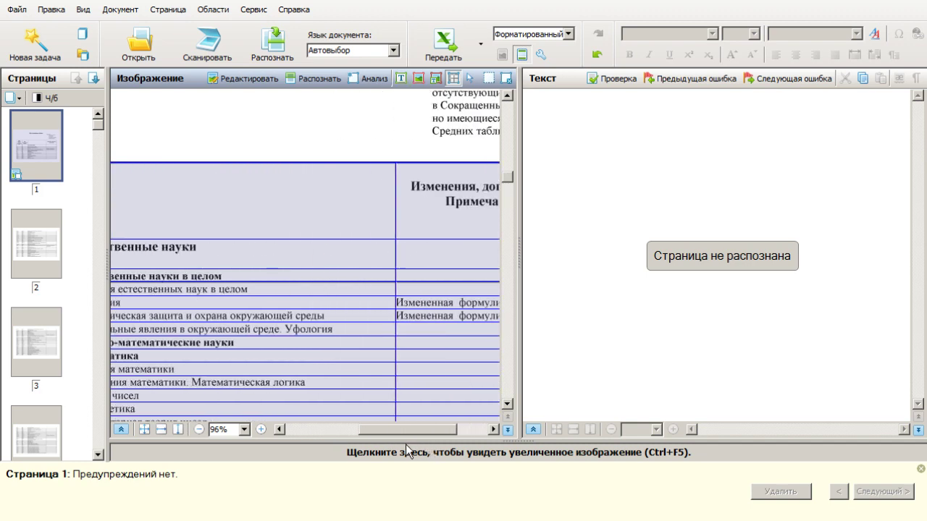
drag(366, 448, 402, 445)
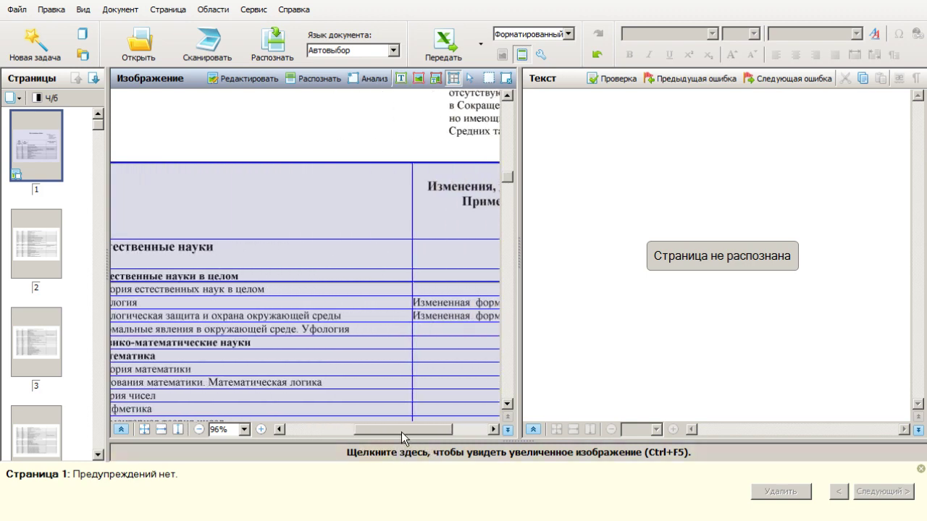
scroll(310, 216, down, 3)
scroll(307, 221, up, 3)
drag(381, 429, 312, 429)
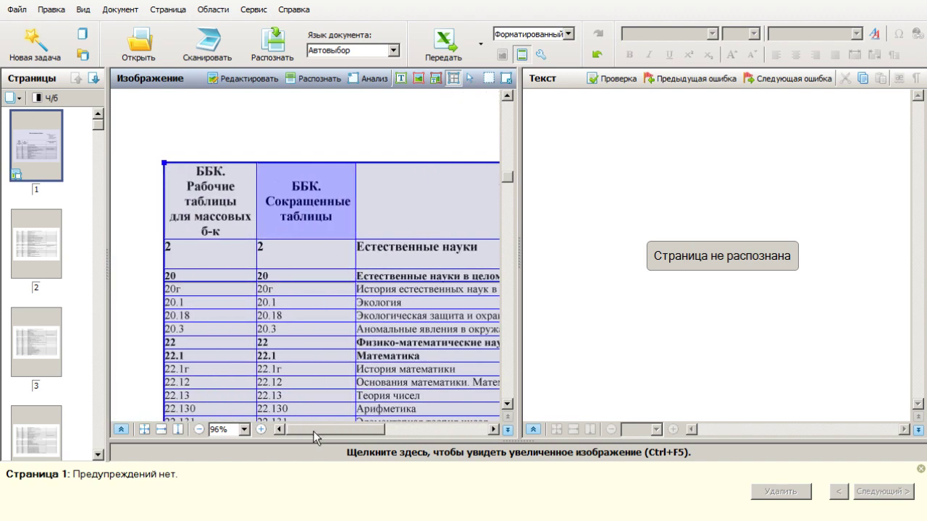
click(319, 128)
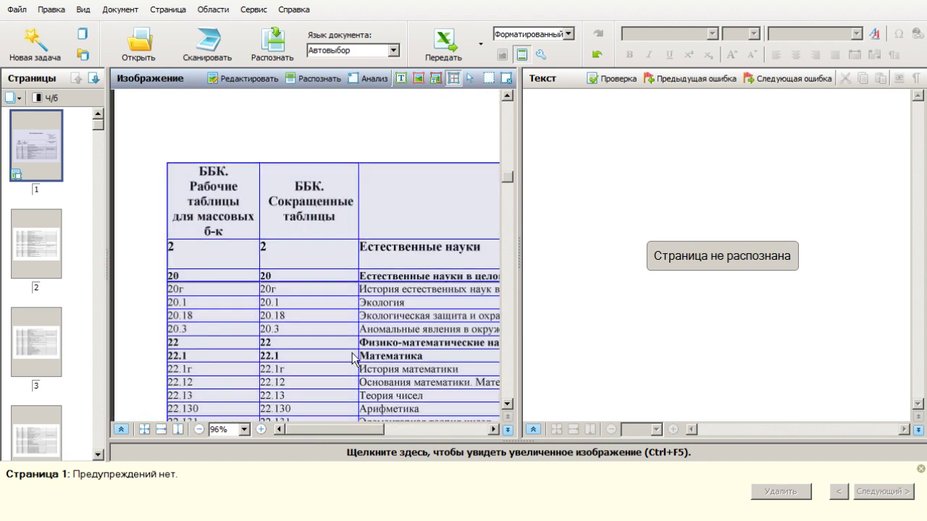
click(321, 197)
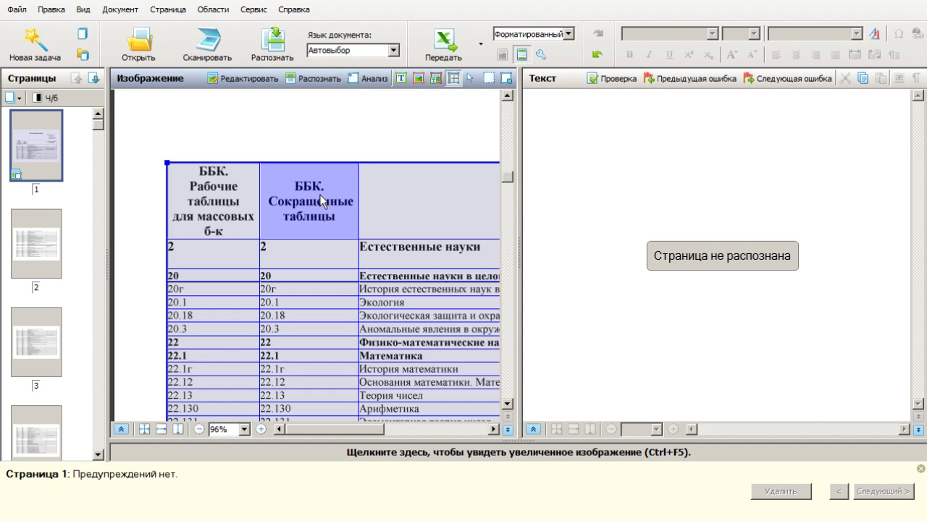
scroll(298, 182, down, 2)
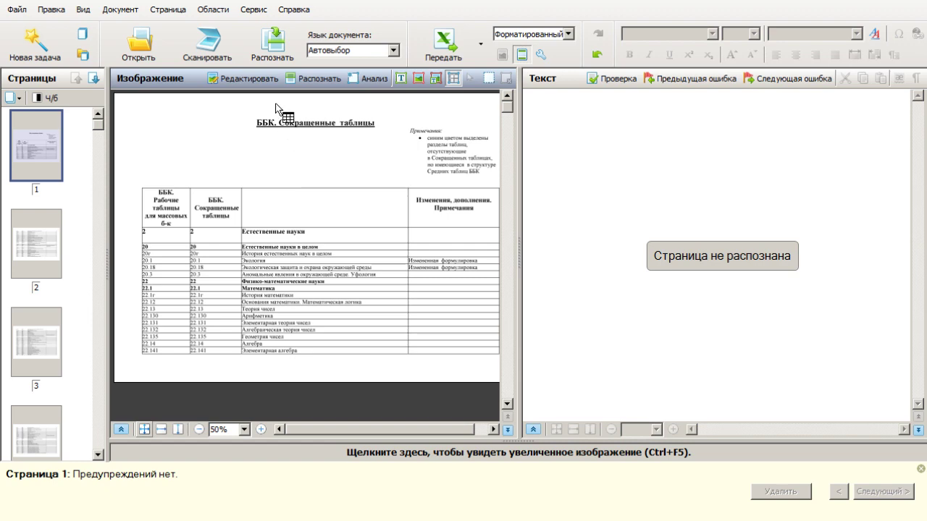
- Recognize all scanned pages so the BBK table becomes editable text
click(267, 52)
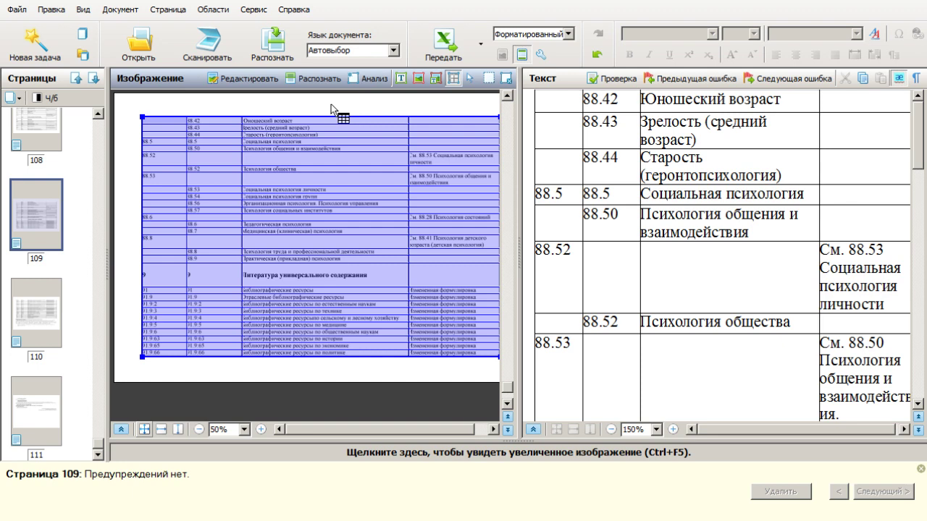
key(ctrl+shift+o)
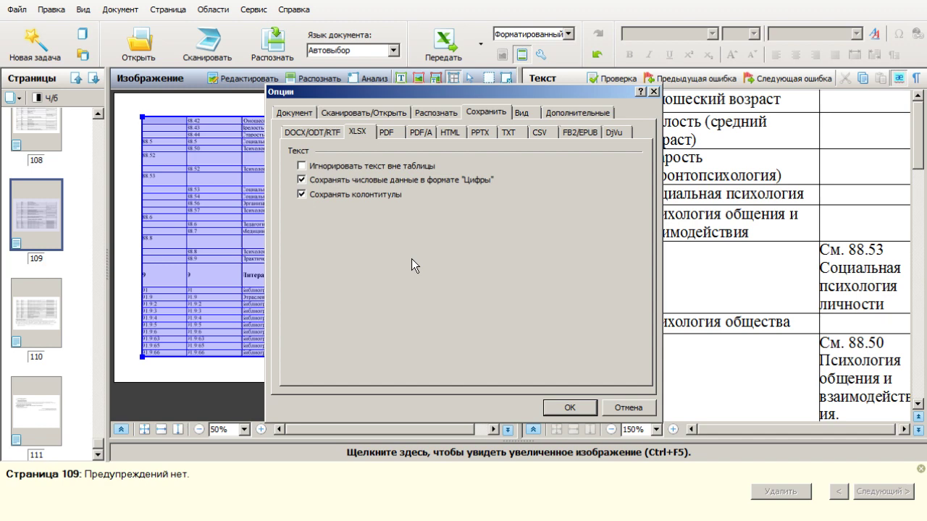
- Check Игнорировать текст вне таблицы and uncheck numeric-format and колонтитулы options for XLSX
click(307, 166)
click(316, 186)
click(319, 197)
click(569, 407)
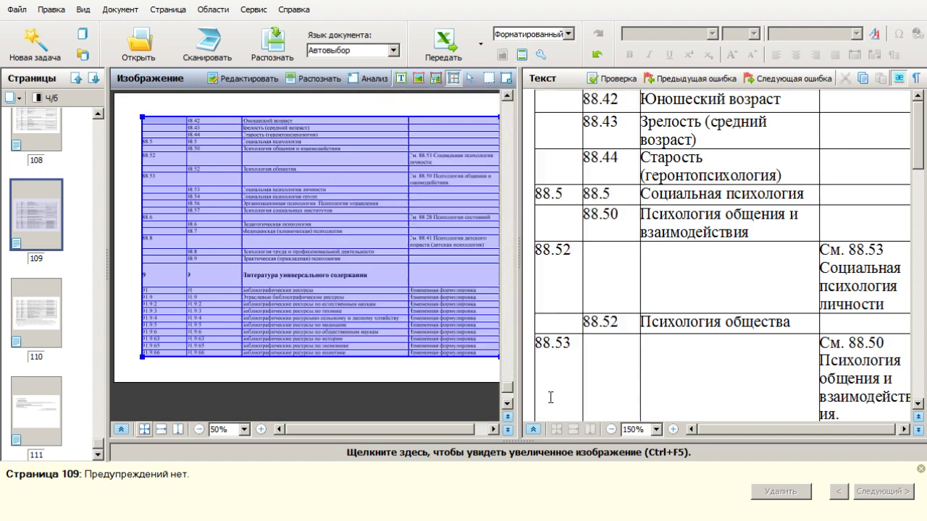
click(481, 50)
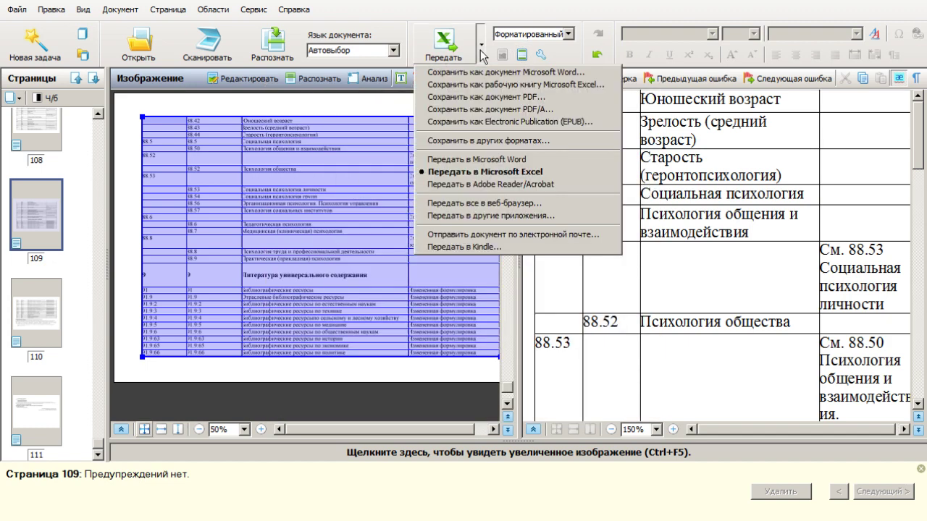
- Choose Передать в Microsoft Excel to open the table as a new workbook
click(476, 174)
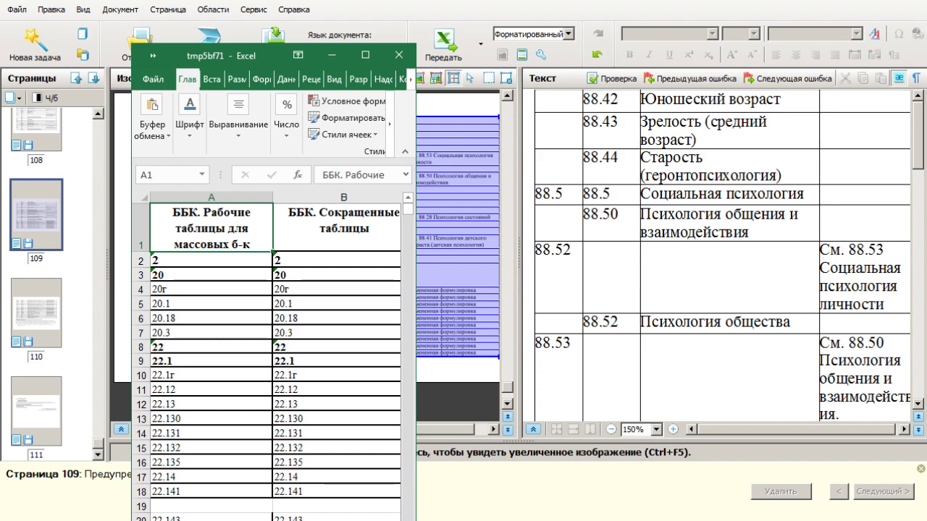
- Maximize the Excel window and scroll through the exported BBK table rows
click(365, 54)
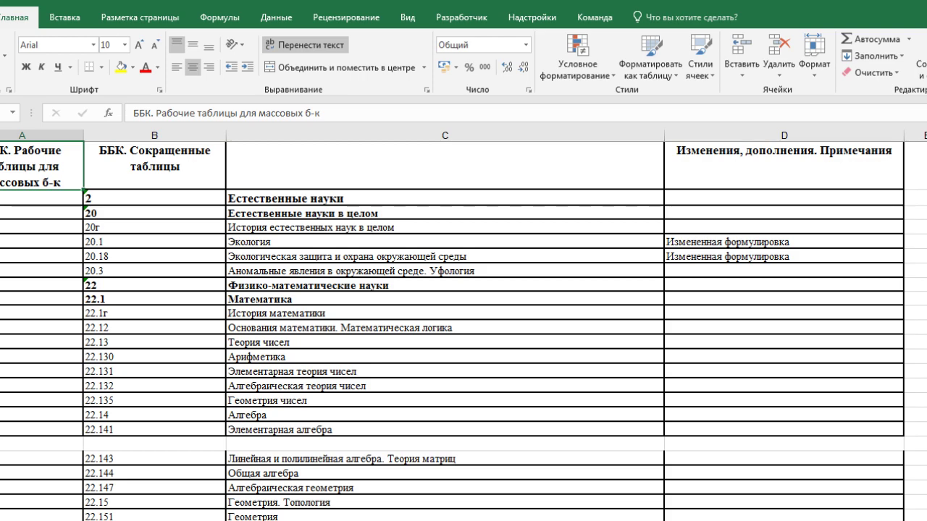
scroll(464, 326, down, 4)
scroll(464, 325, down, 5)
scroll(464, 326, down, 5)
scroll(463, 325, down, 5)
scroll(463, 326, down, 6)
scroll(464, 325, down, 6)
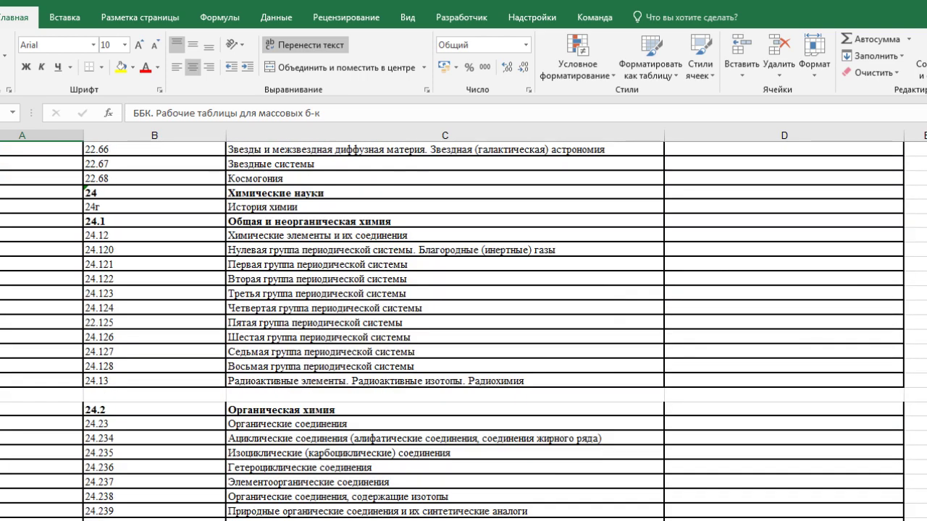
scroll(463, 325, down, 6)
scroll(463, 326, up, 6)
scroll(463, 326, up, 6)
scroll(464, 326, up, 6)
scroll(463, 326, up, 6)
scroll(464, 326, up, 6)
scroll(463, 326, down, 2)
scroll(463, 326, up, 2)
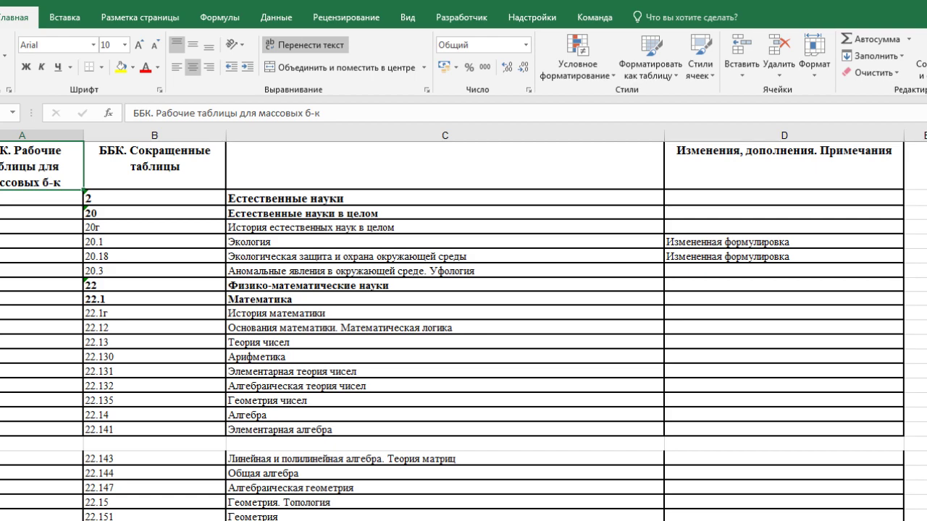
scroll(463, 326, down, 7)
scroll(464, 326, down, 6)
scroll(464, 326, down, 6)
scroll(463, 326, up, 2)
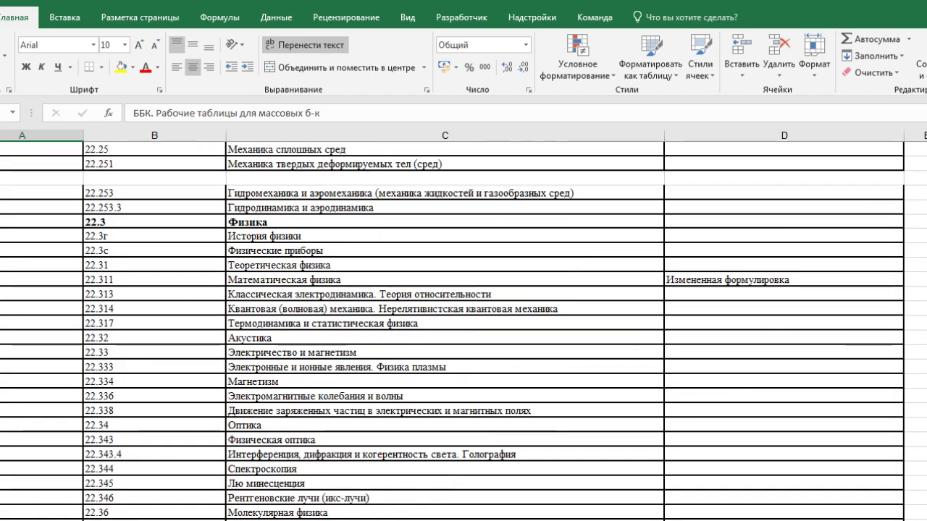
scroll(463, 326, up, 9)
scroll(464, 326, up, 7)
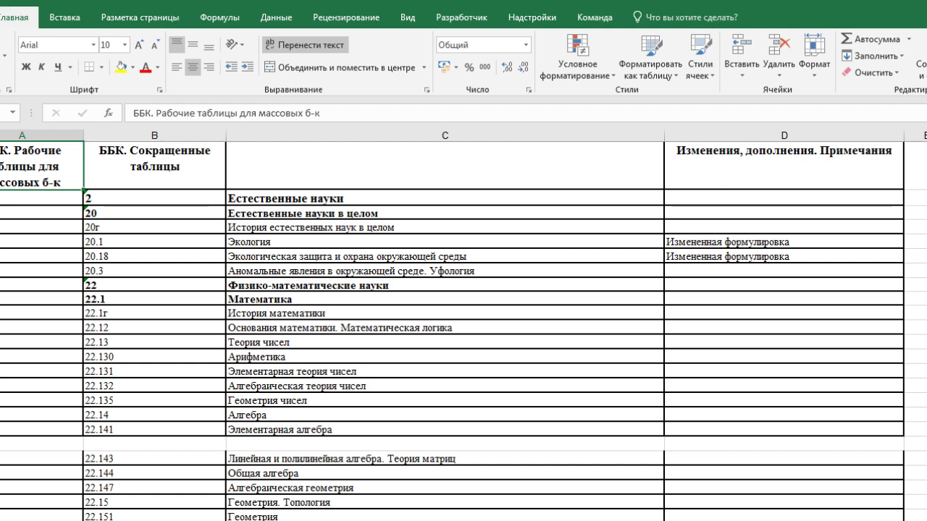
- Select the Математика cell in column C and scroll further down the sheet
click(261, 299)
scroll(463, 325, down, 5)
scroll(464, 326, down, 5)
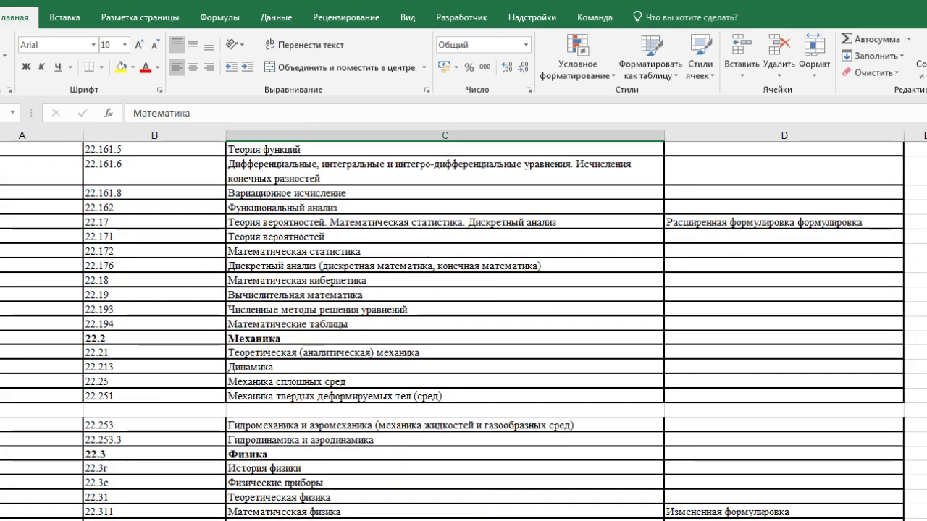
scroll(464, 326, down, 1)
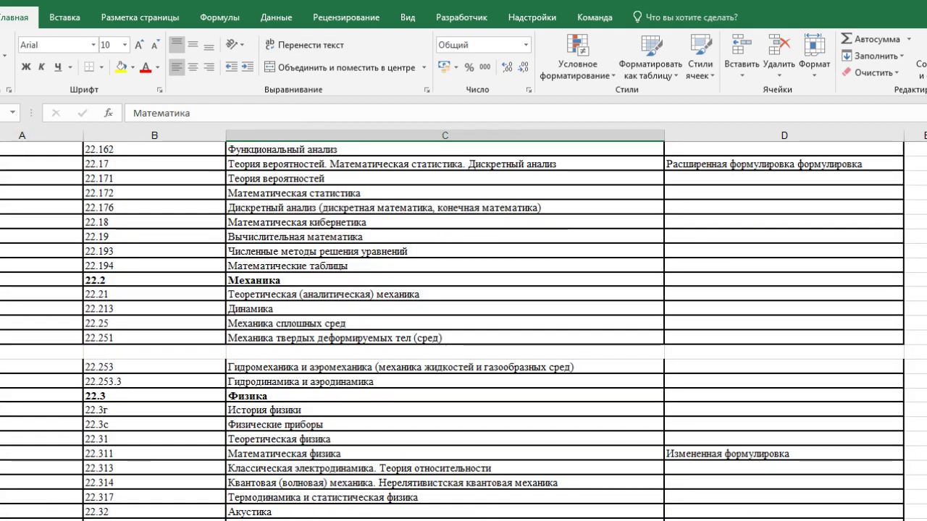